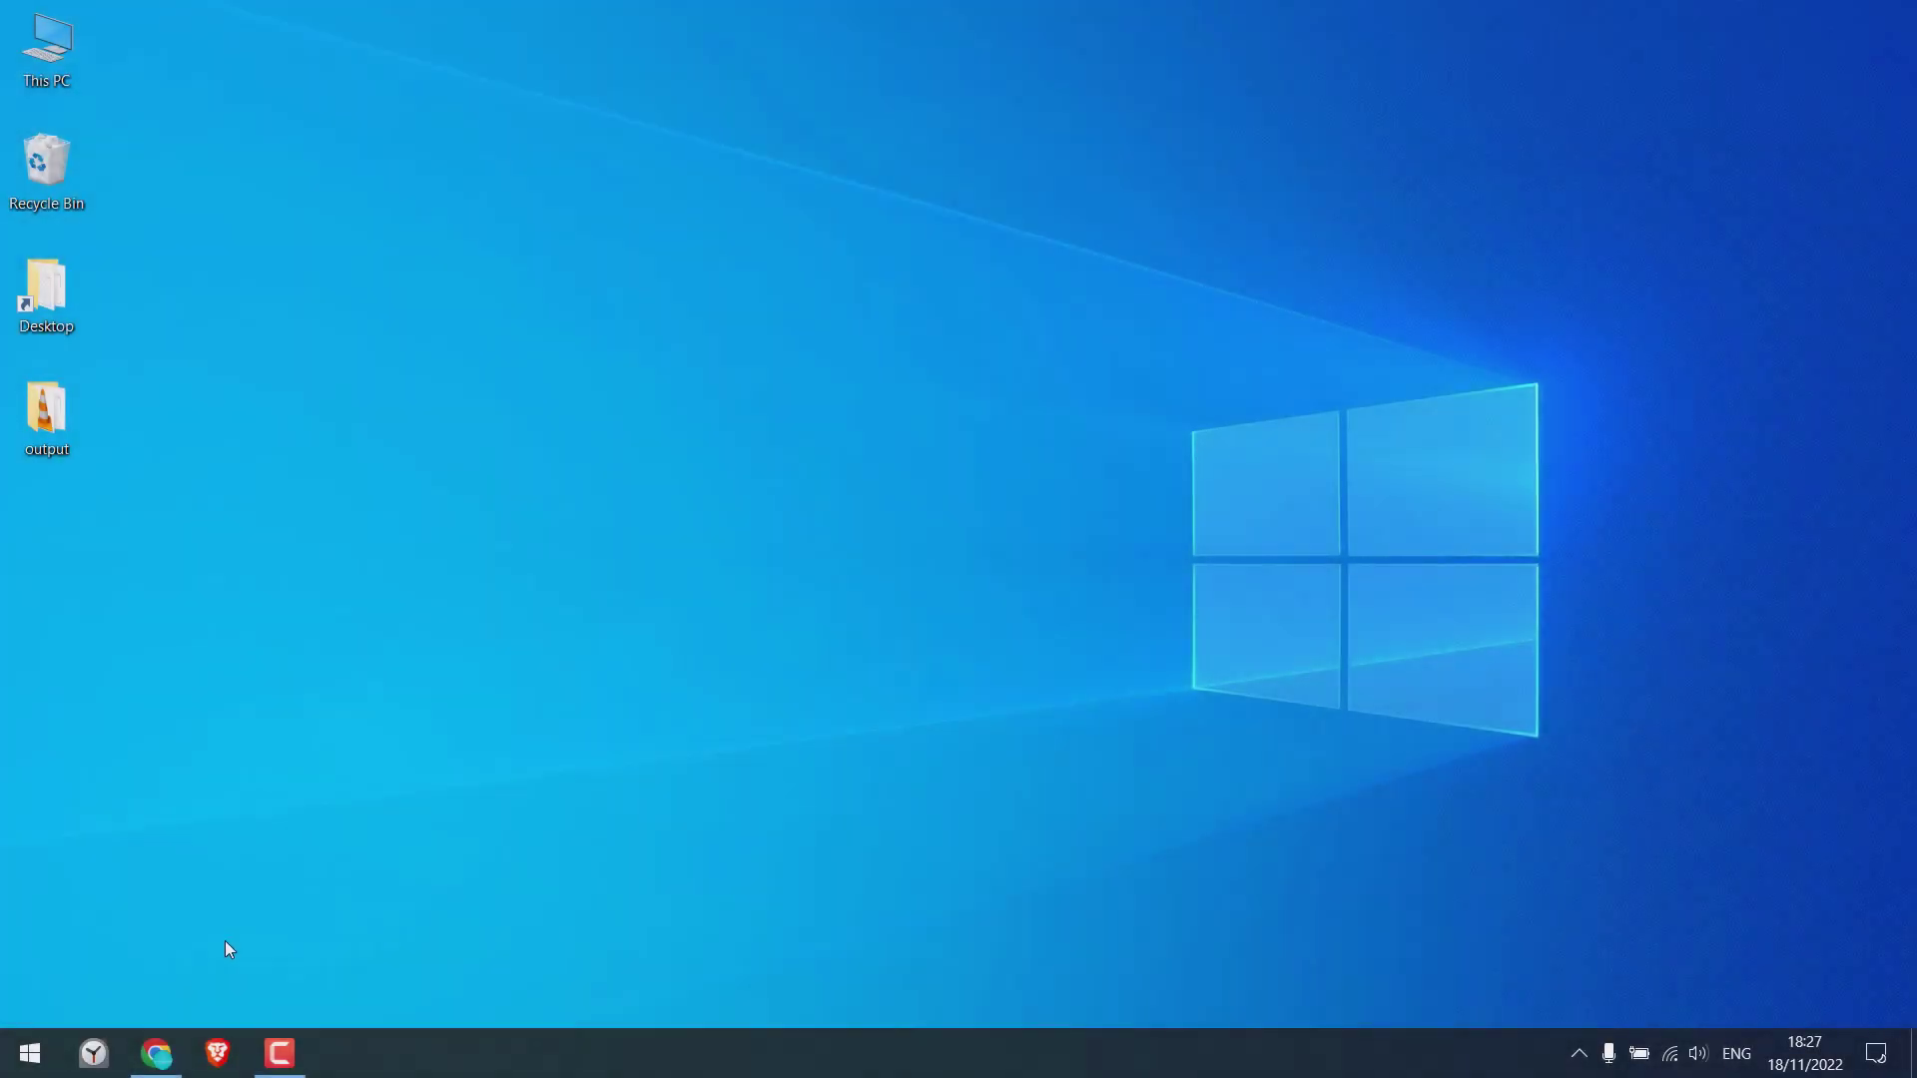
Restore the Chrome window showing Nov 3–8, 2022 revenue analytics ($1.25 estimated revenue)
{"action": "left_click", "coordinate": [156, 1053]}
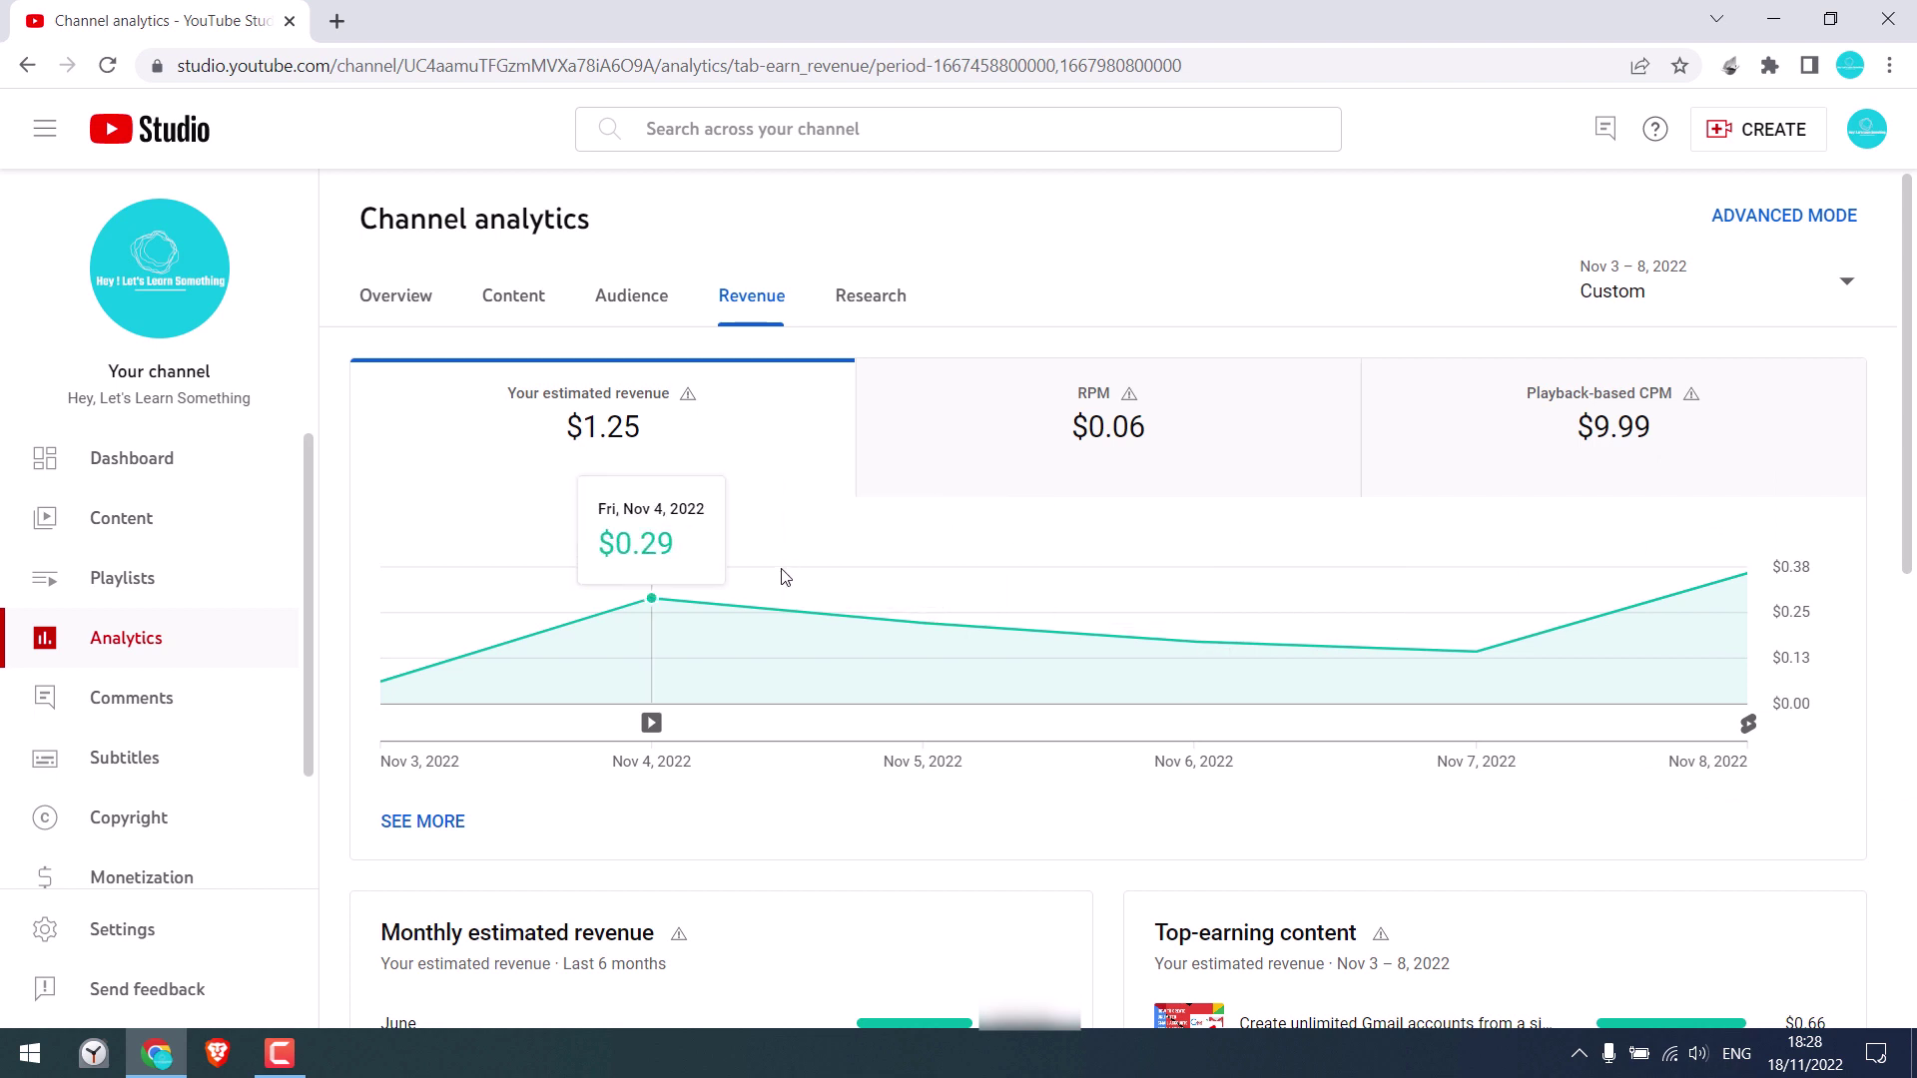
{"action": "left_click", "coordinate": [1755, 294]}
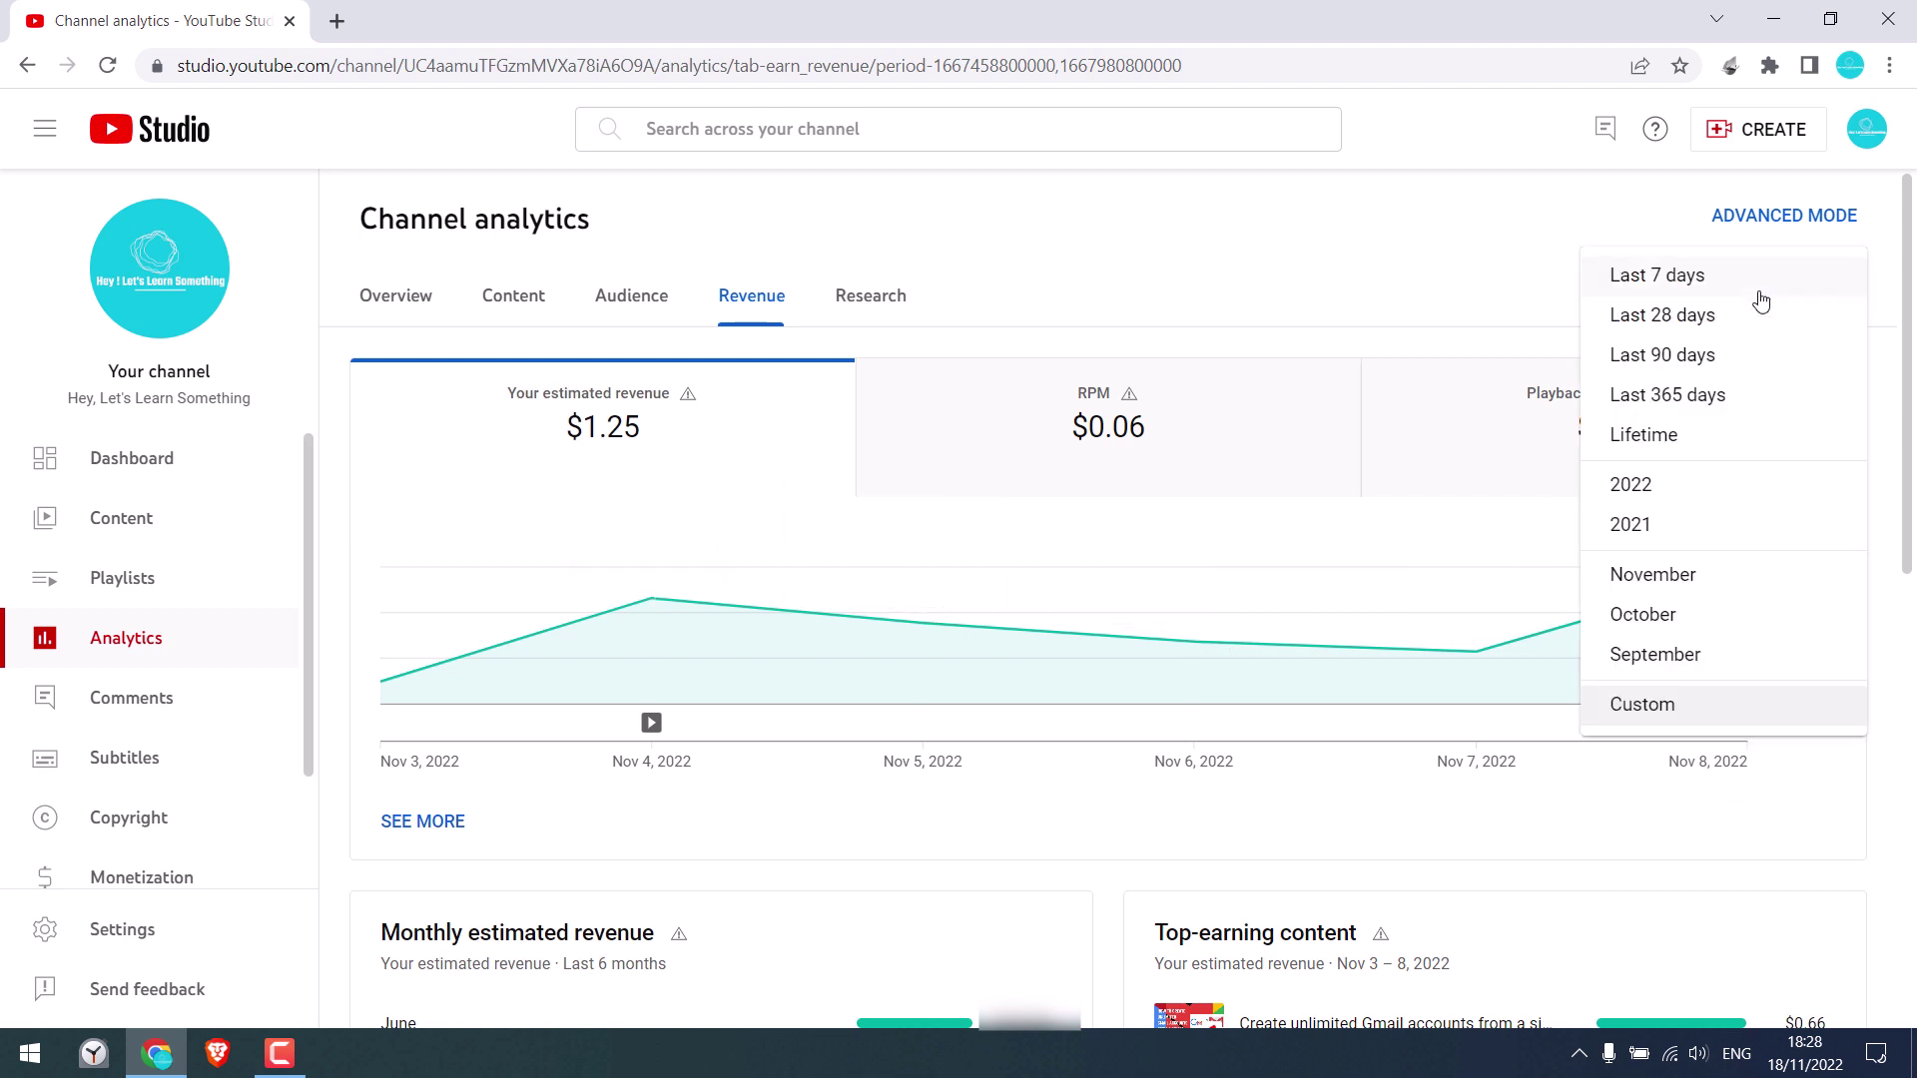
{"action": "left_click", "coordinate": [1719, 708]}
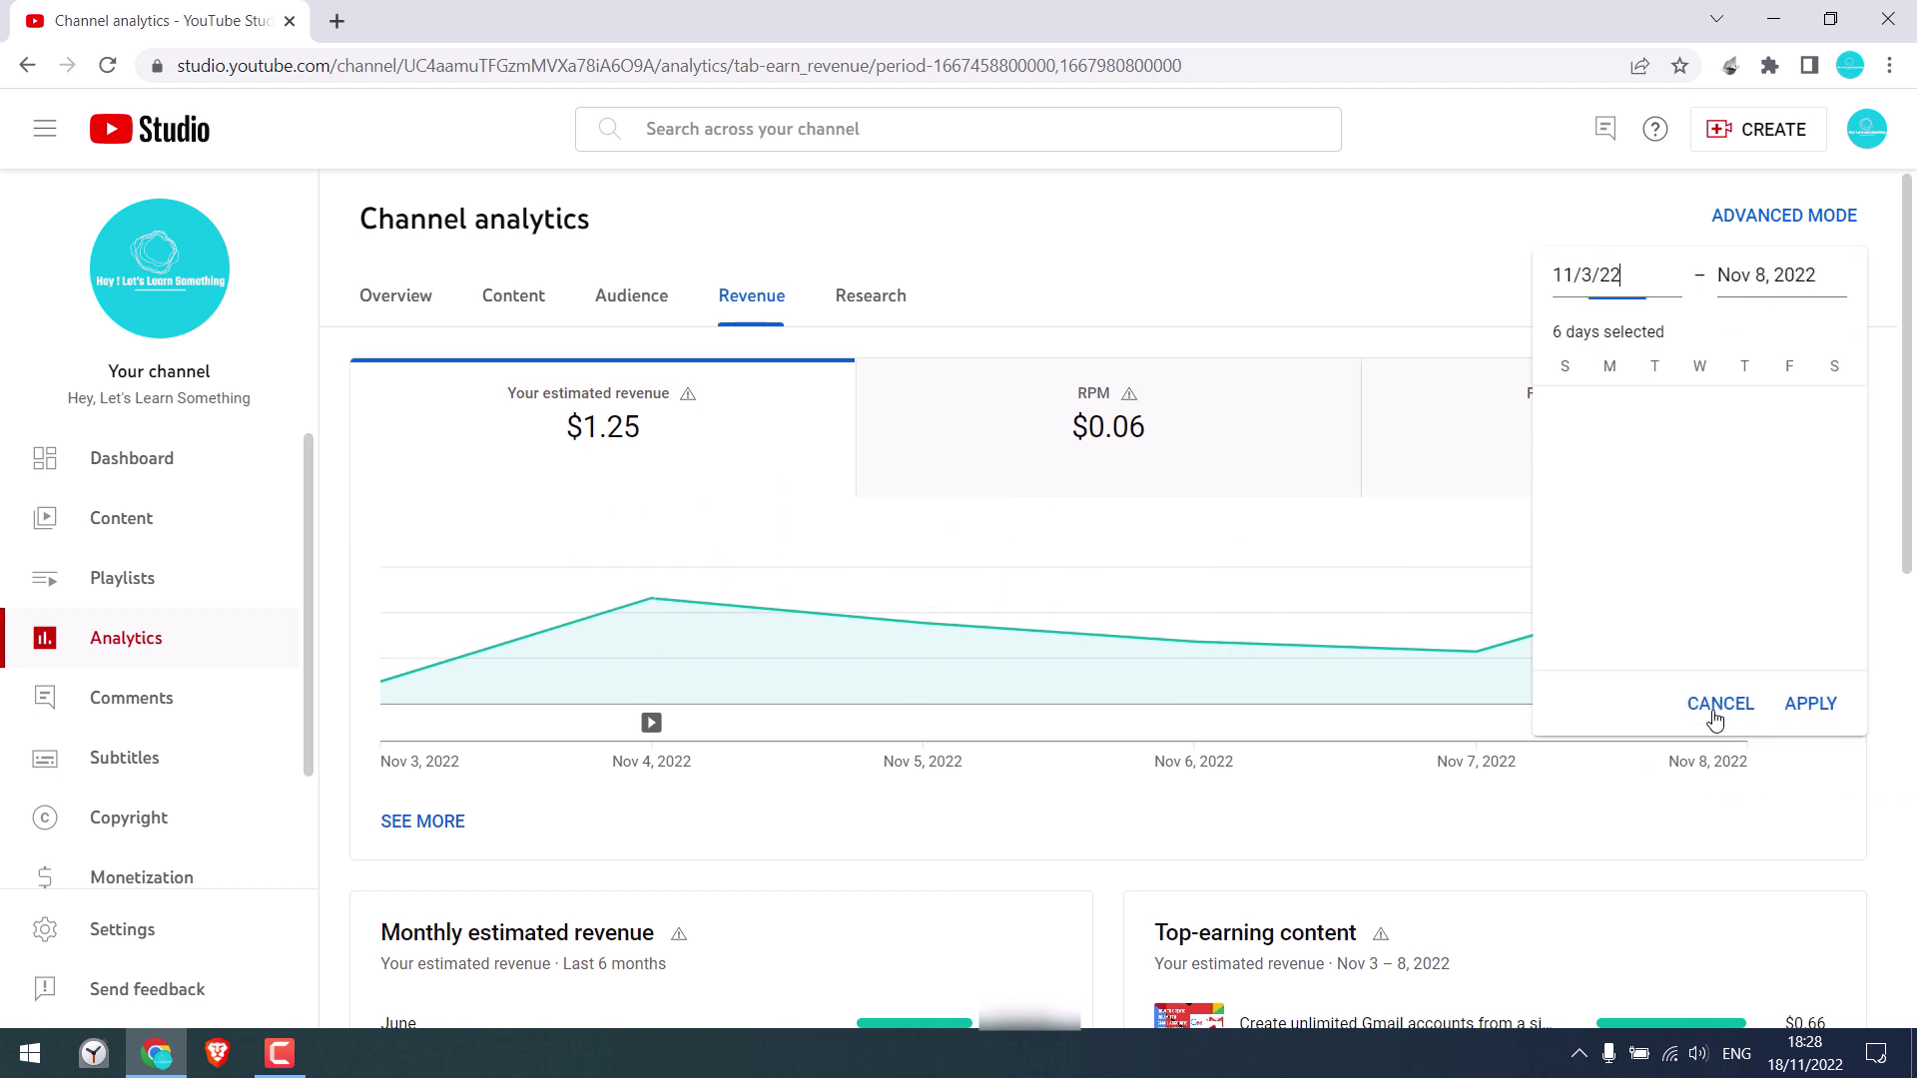
{"action": "left_click", "coordinate": [1810, 705]}
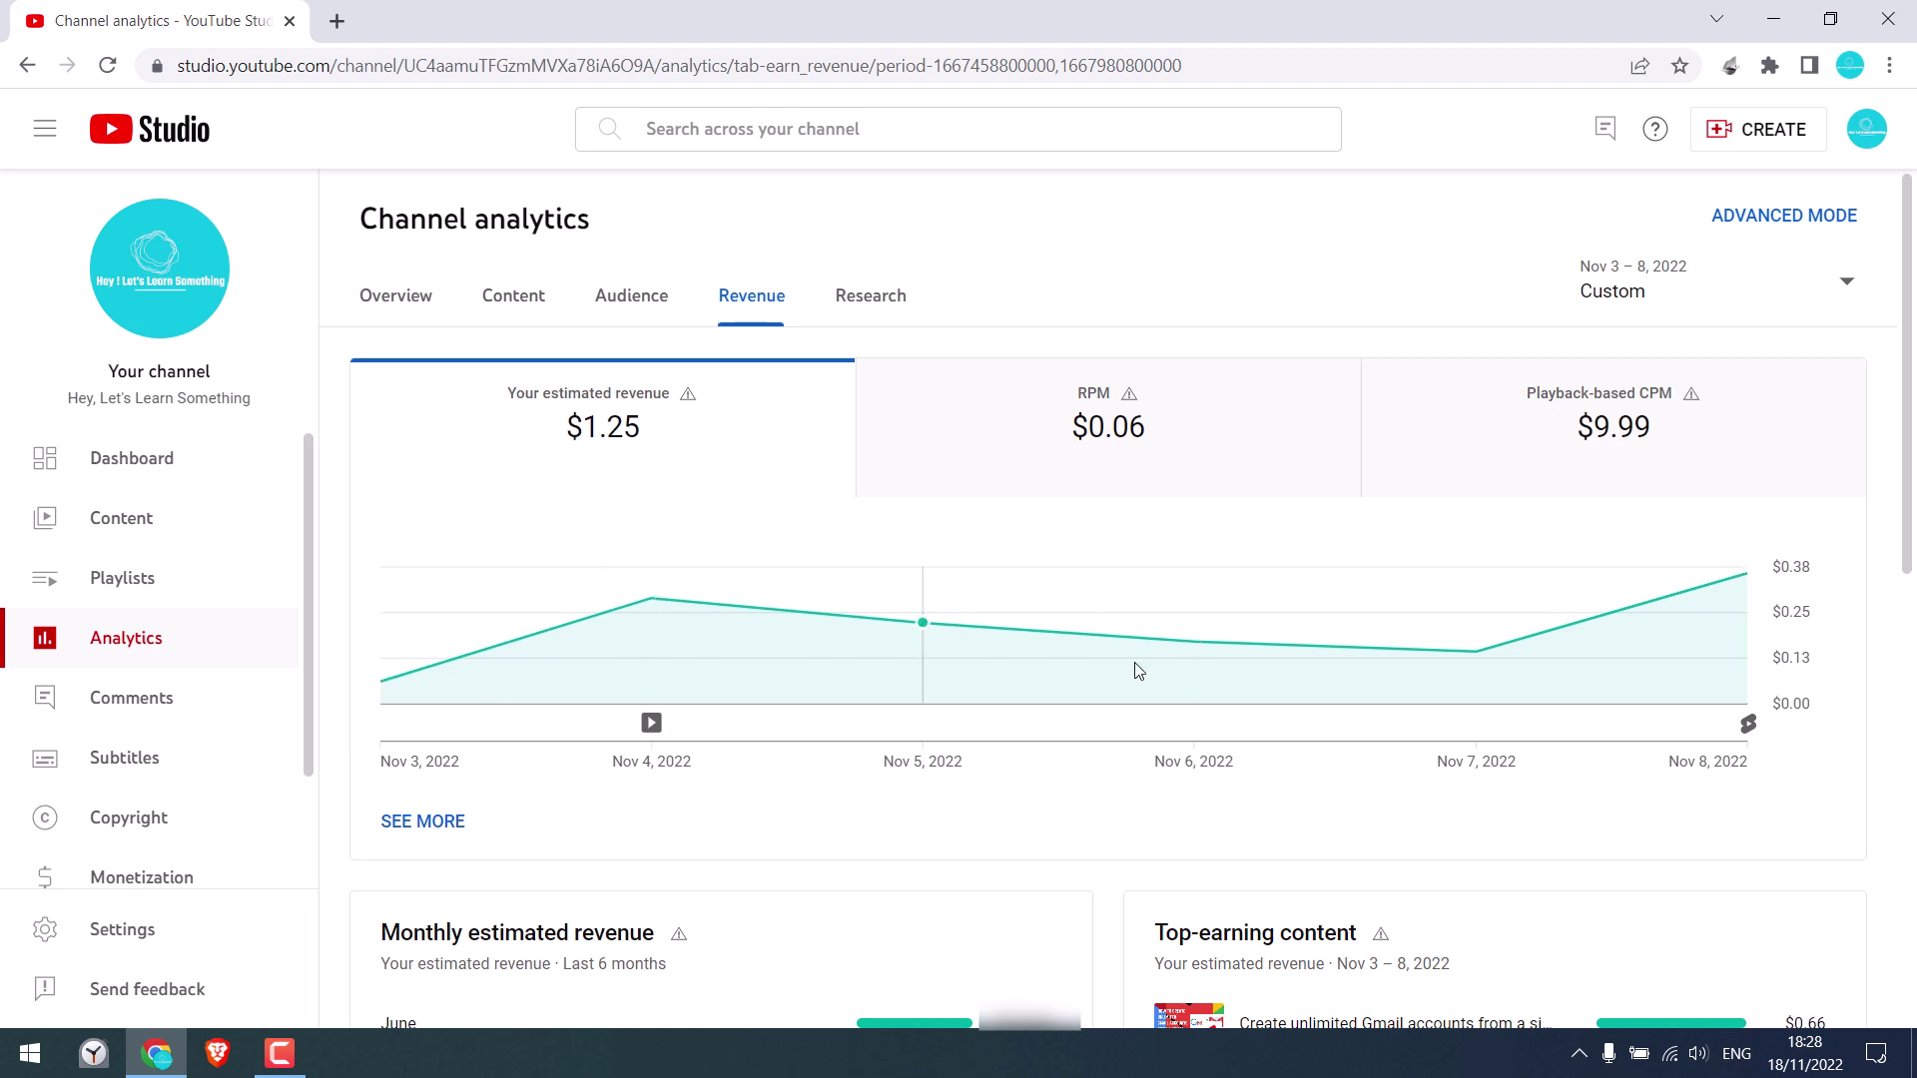